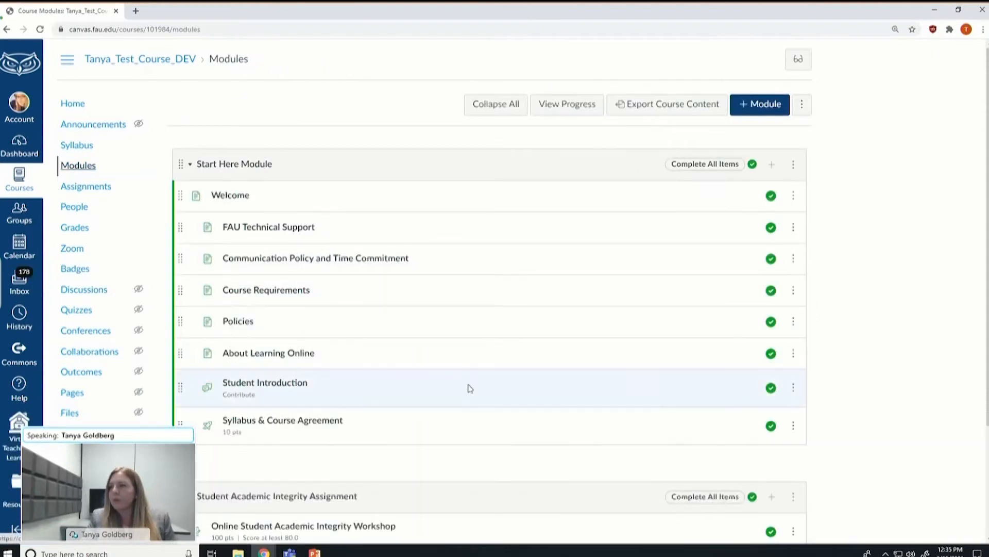
scroll(505, 371, "down", 2)
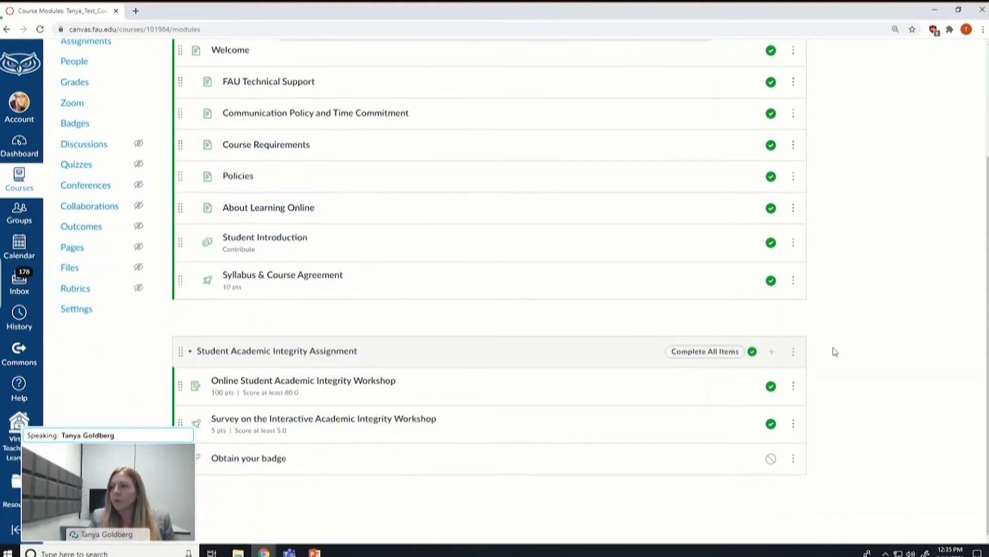
left_click(771, 351)
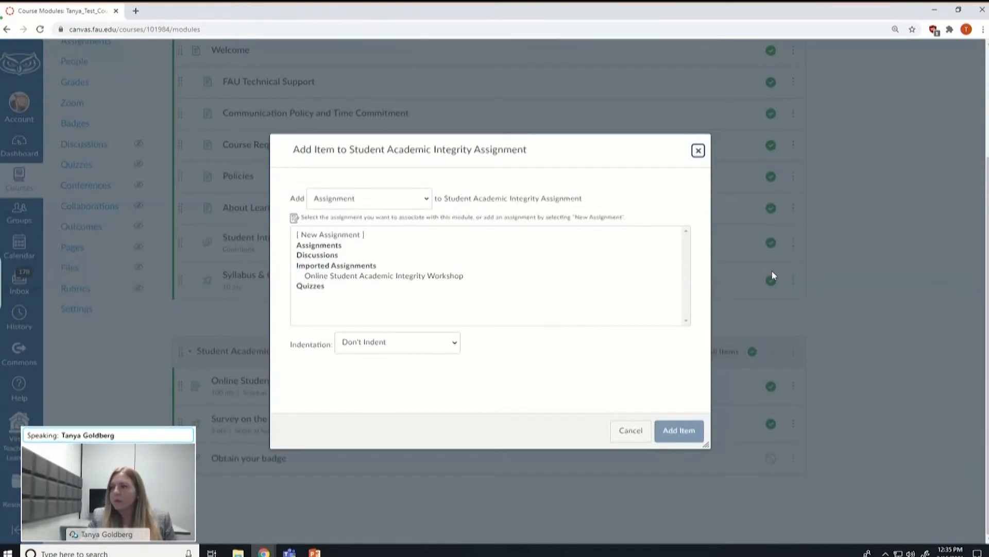
left_click(698, 150)
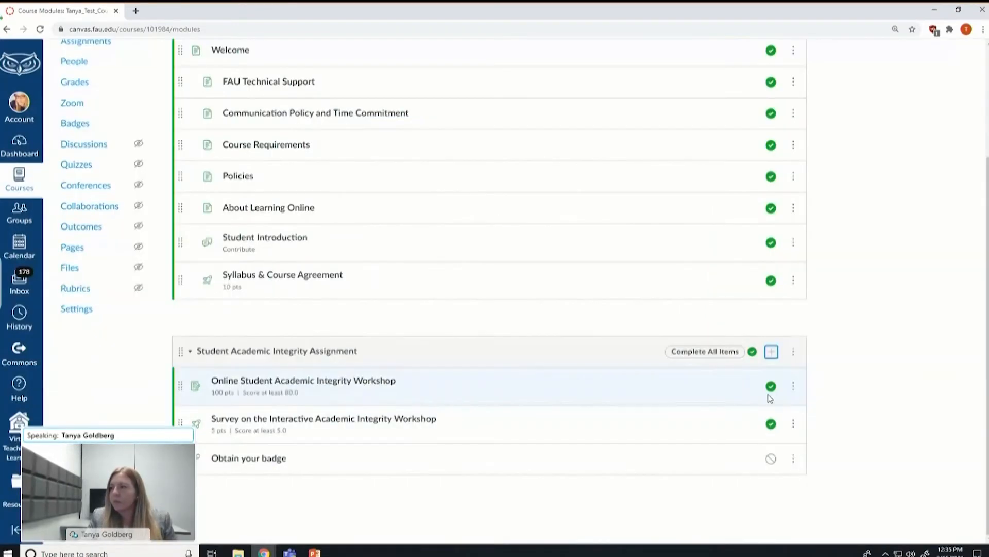
Review the completion requirements in the Student Academic Integrity Assignment module's settings and update the module
left_click(794, 355)
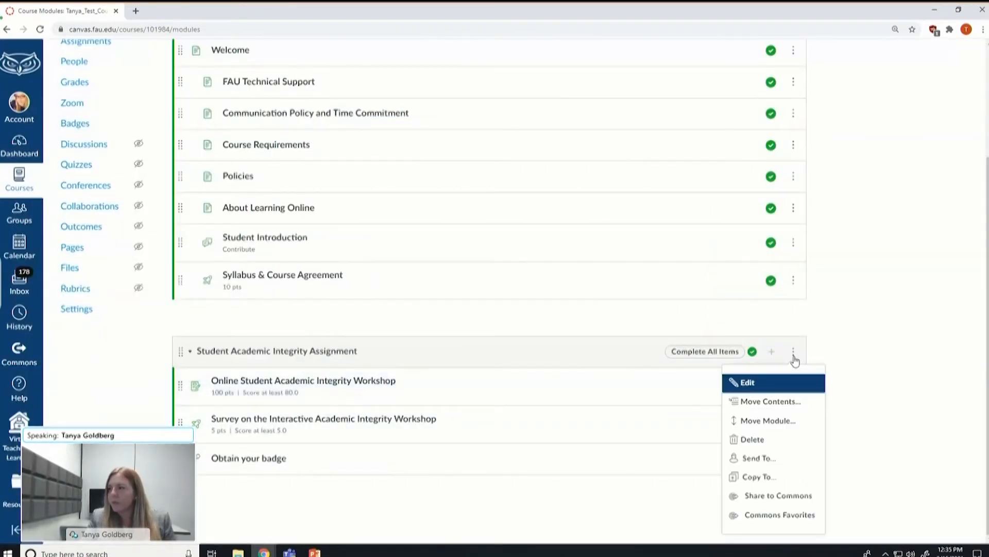
left_click(792, 387)
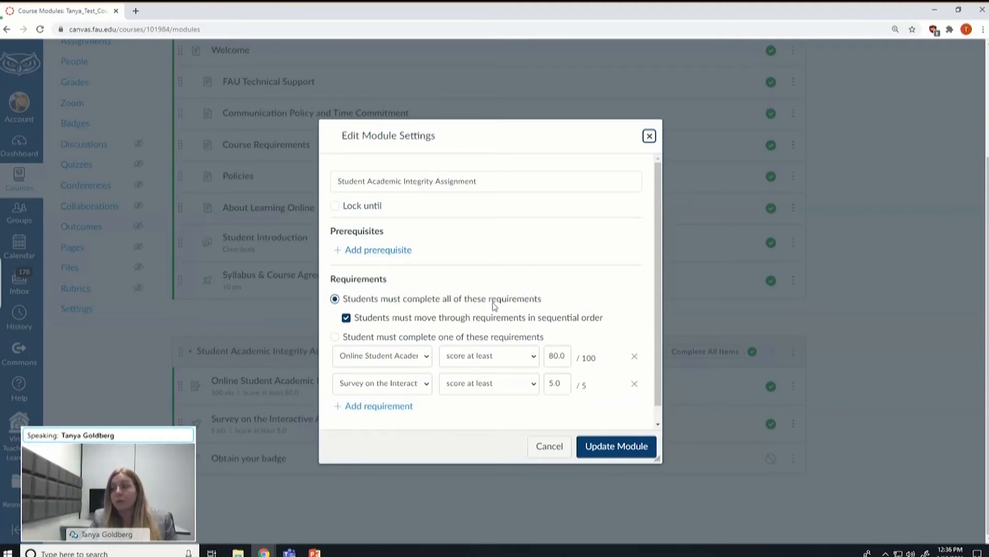
left_click(617, 447)
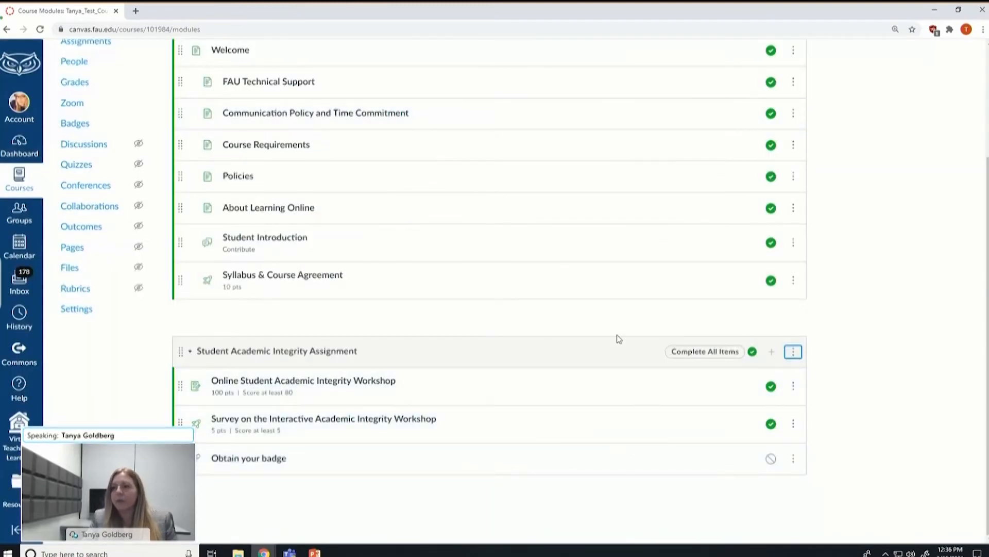
Remove the "Obtain your badge" item from the Student Academic Integrity Assignment module
left_click(794, 460)
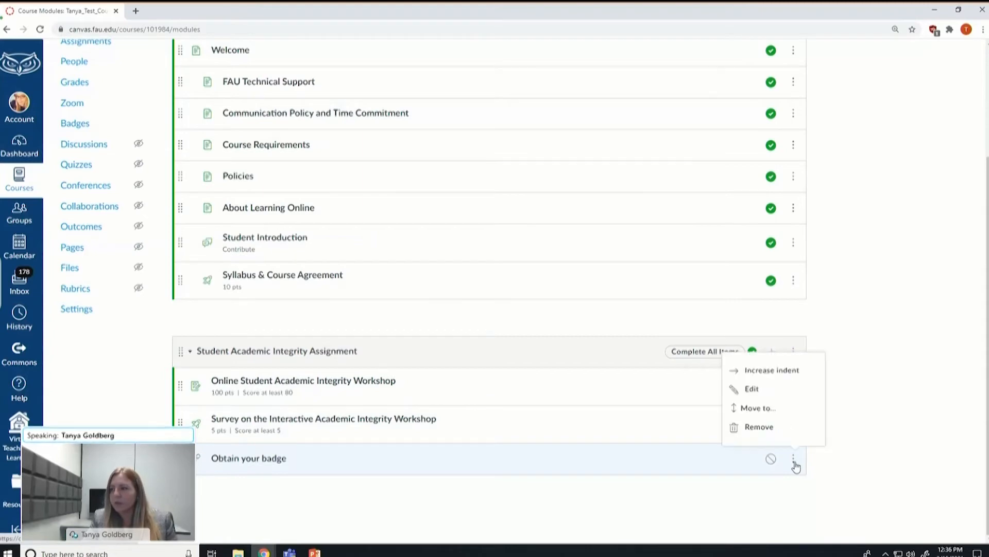
left_click(777, 431)
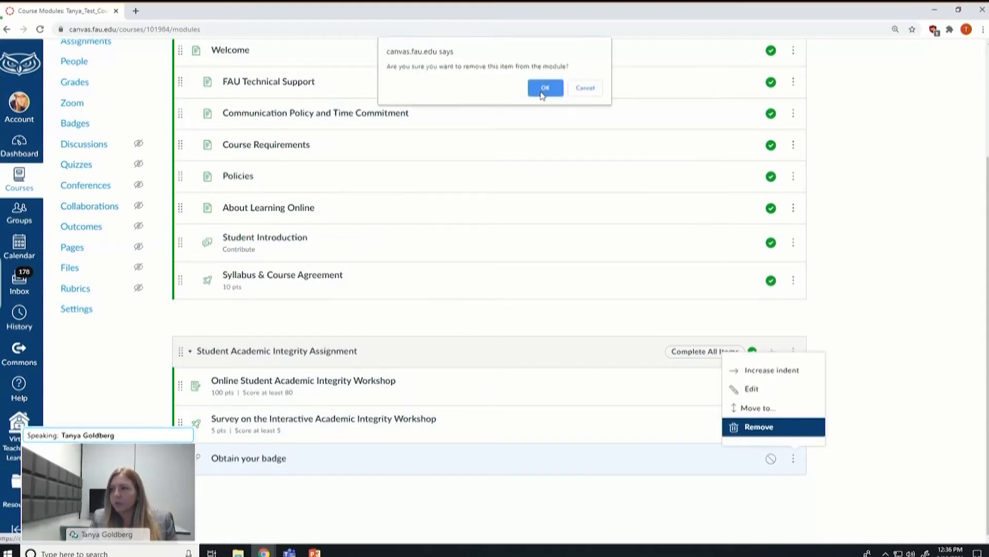
left_click(542, 92)
Add the Badgr external tool as a new item in the Student Academic Integrity Assignment module
left_click(793, 384)
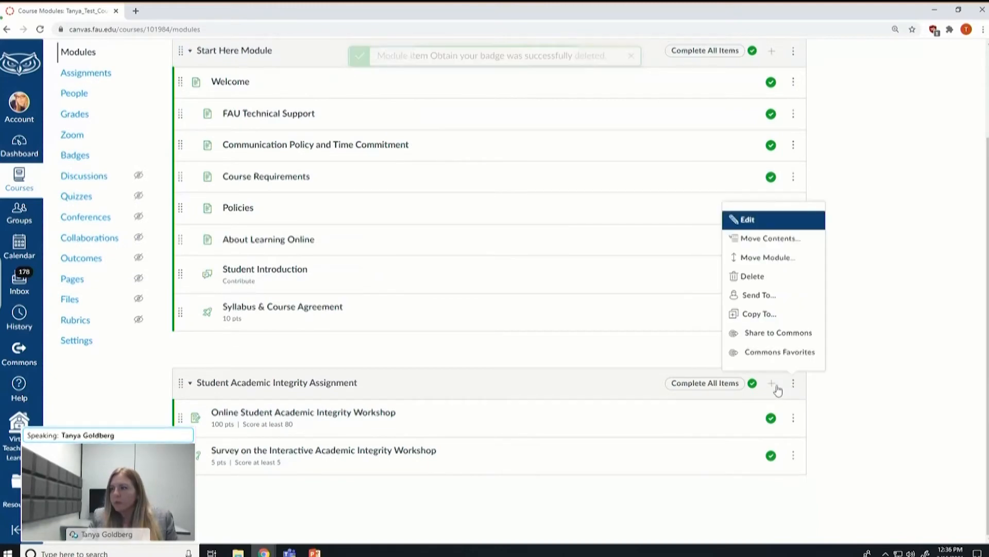
left_click(771, 384)
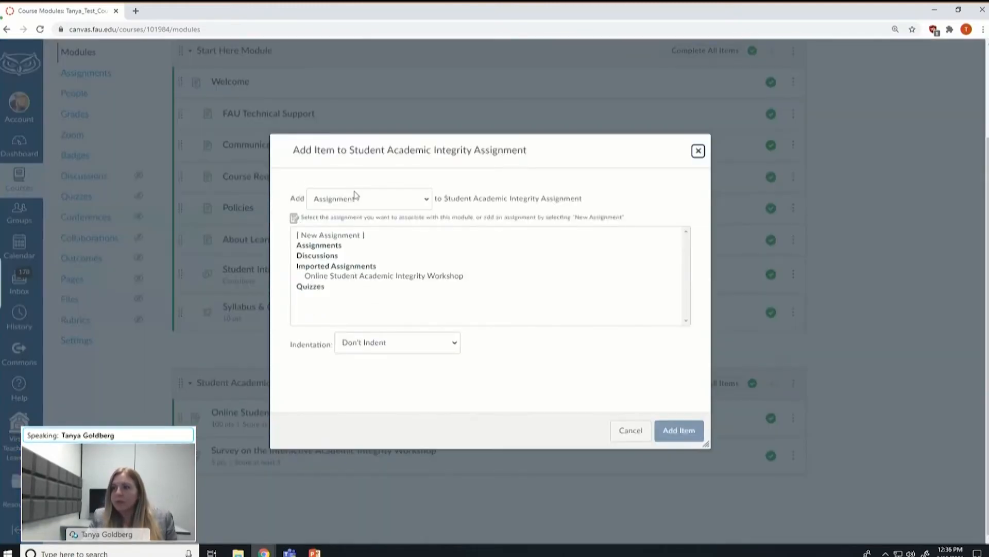
left_click(427, 199)
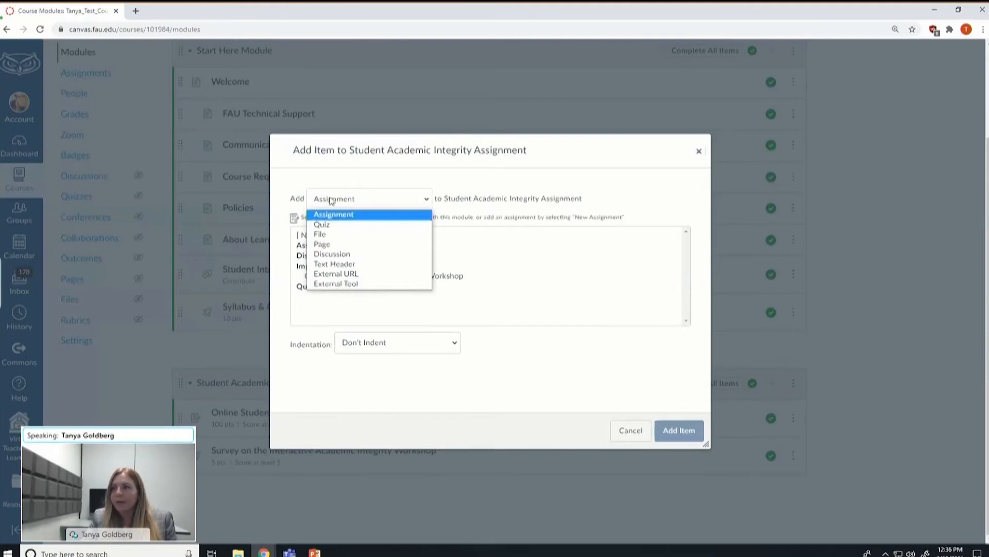
left_click(357, 284)
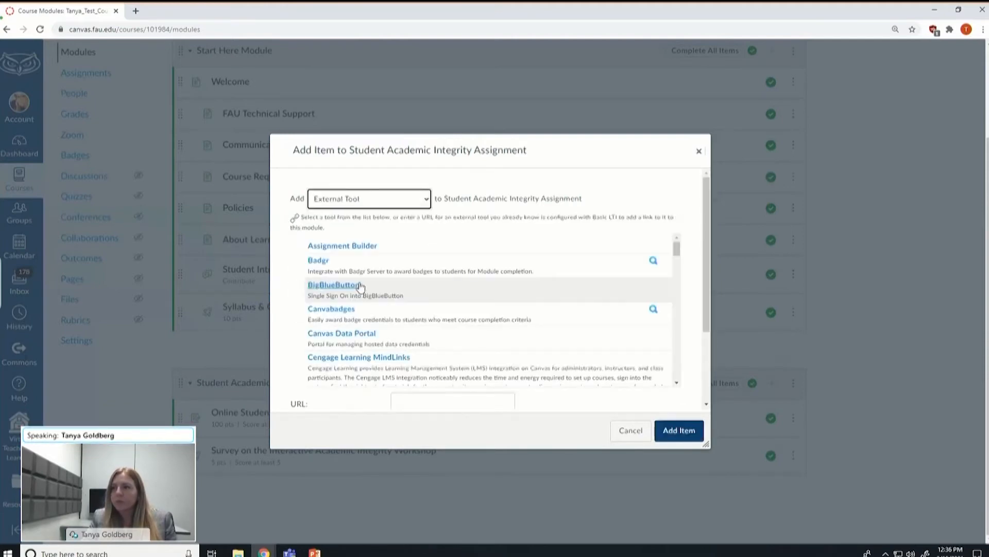
left_click(320, 267)
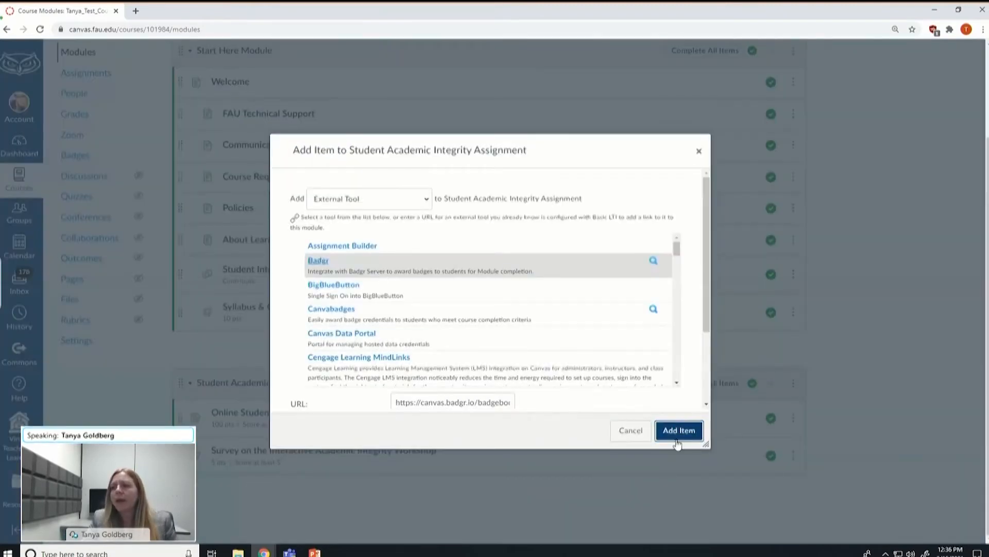
left_click(678, 439)
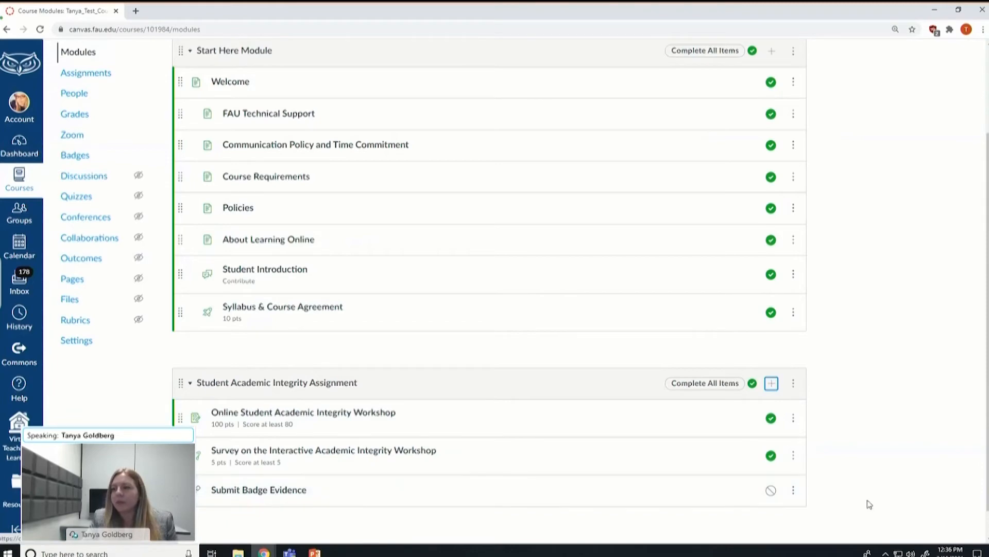
Rename the "Submit Badge Evidence" module item as "Click here to obtain badge"
left_click(793, 489)
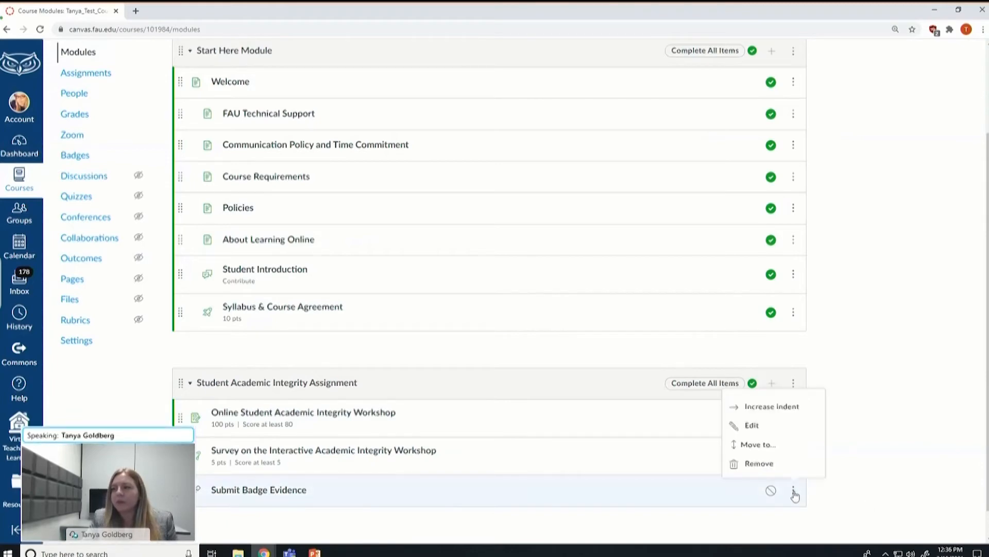
left_click(766, 431)
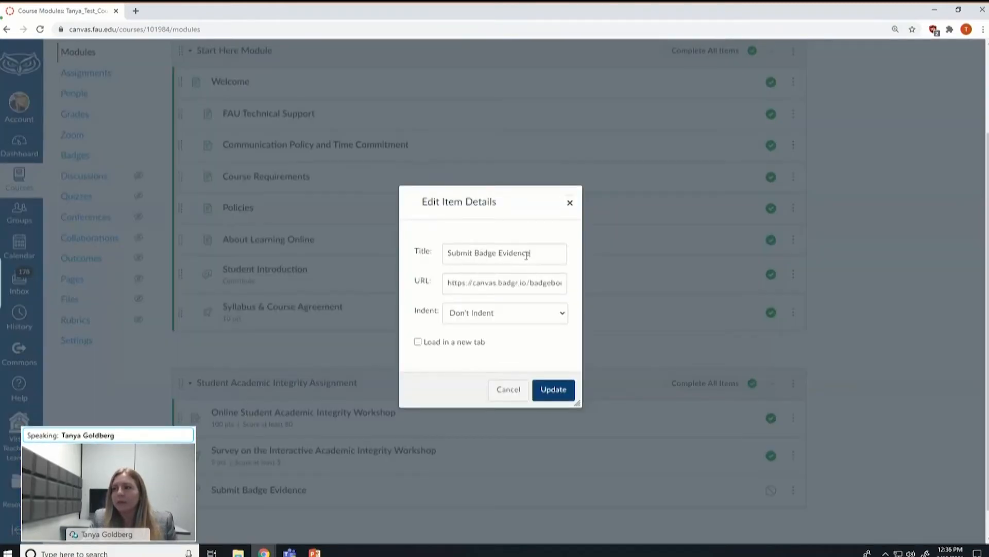
left_click_drag(531, 253, 425, 255)
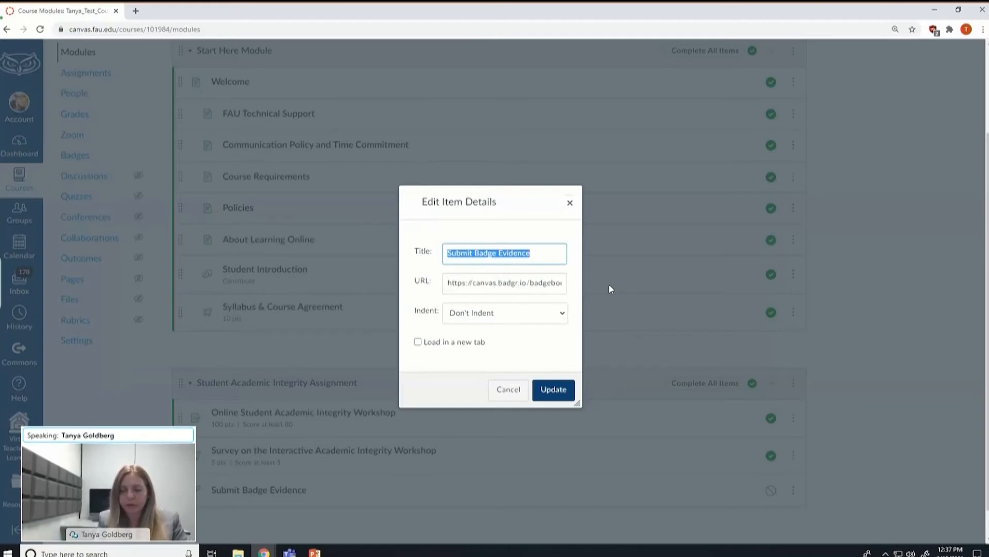
type("Cli")
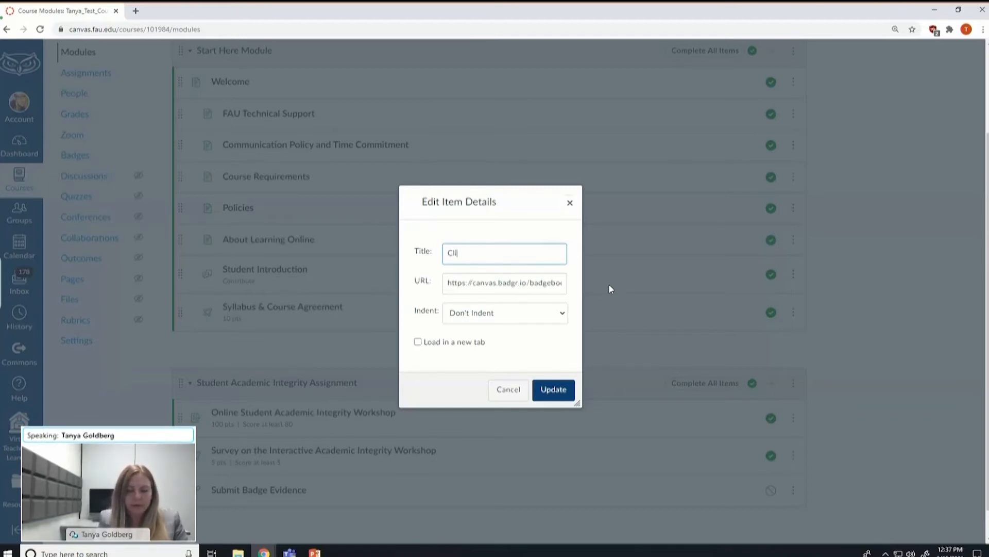
type("ck he")
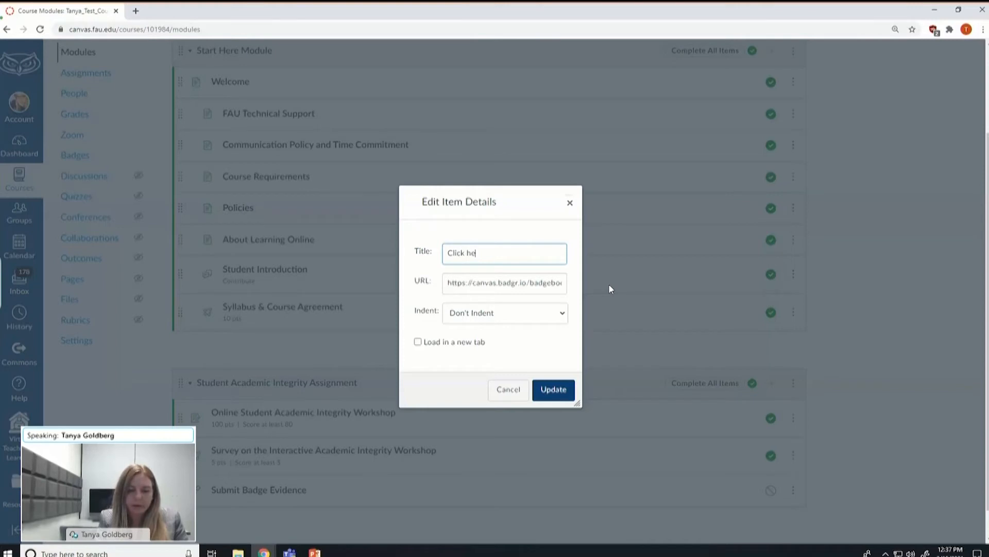
type("re to ontain badge")
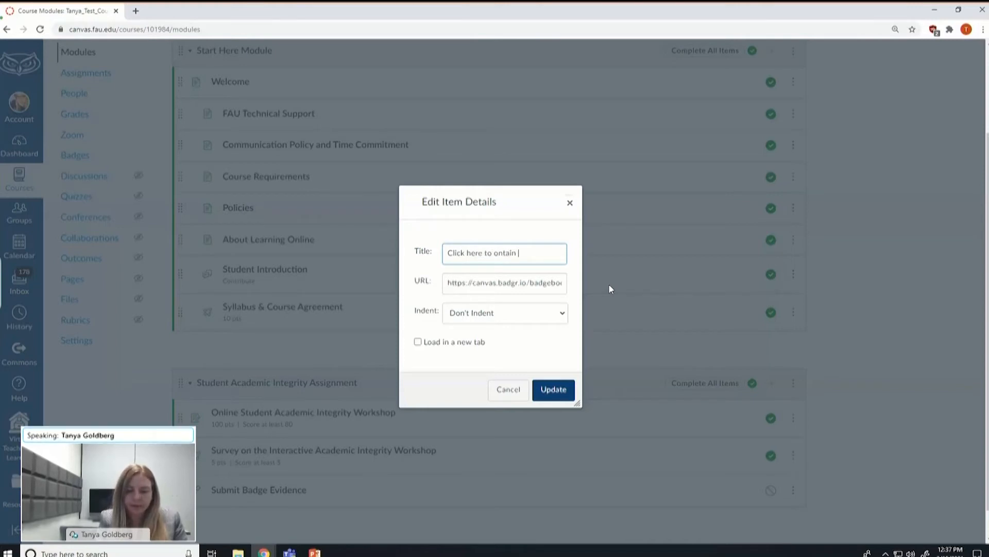
left_click(504, 253)
key("BackSpace")
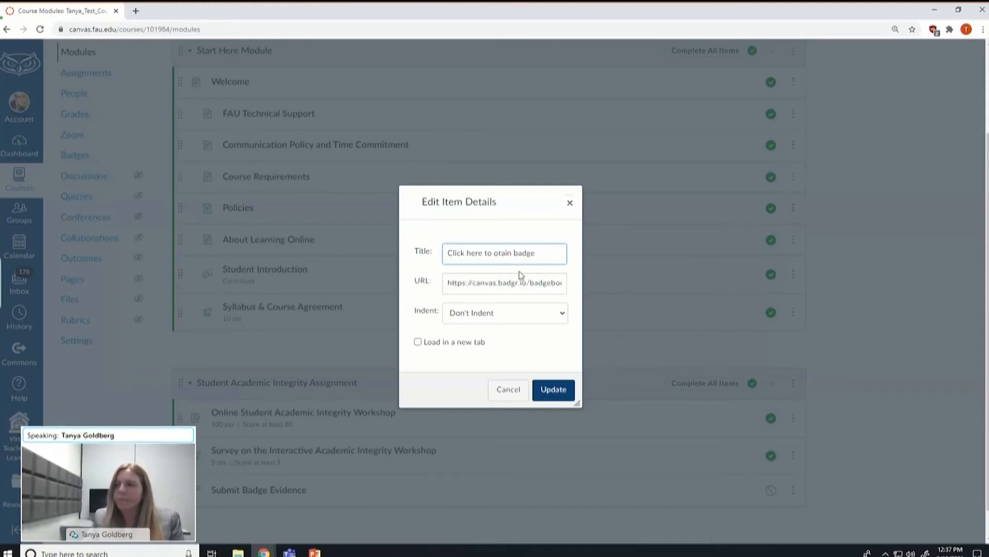
type("b")
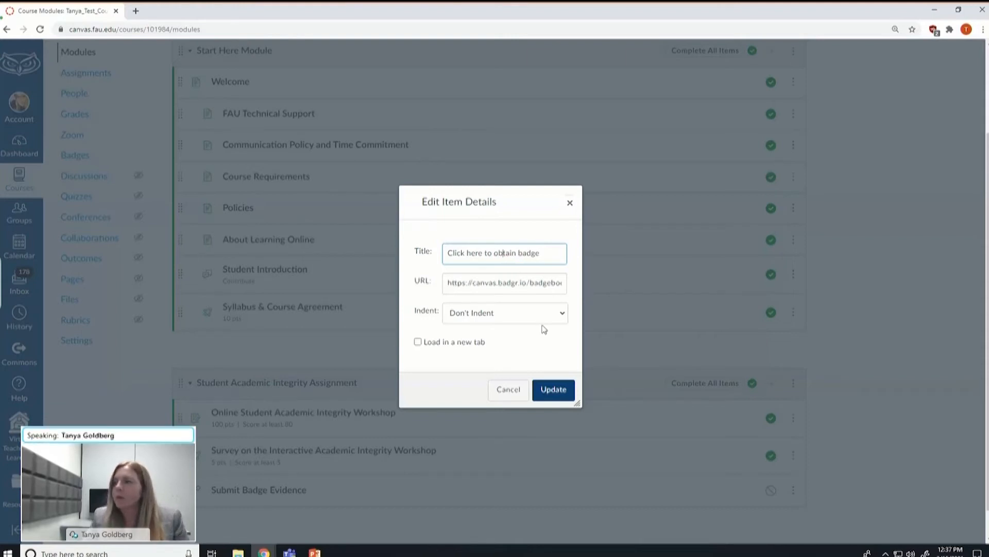
left_click(554, 390)
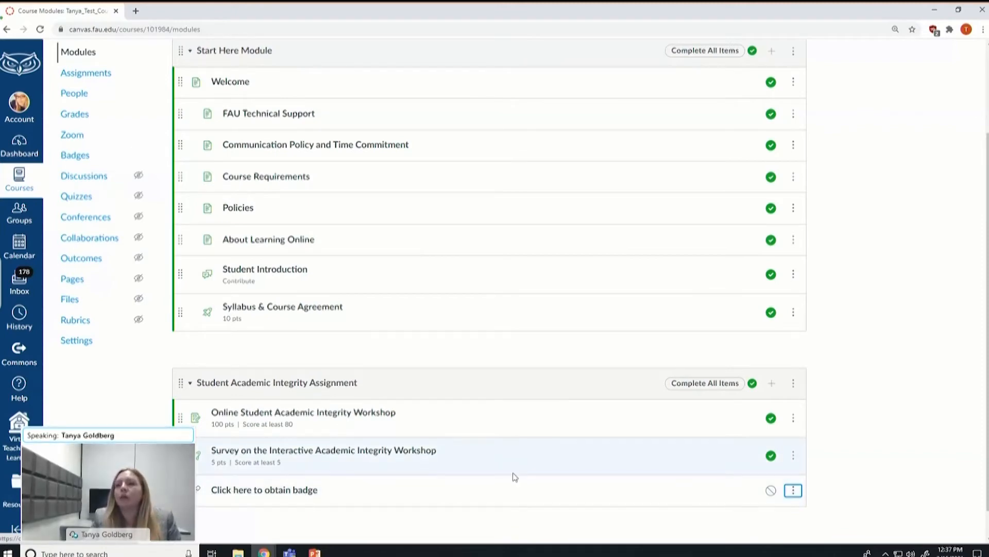
On the course's Badges page, assign the Problem solving badge to the Student Academic Integrity Assignment module
left_click(76, 156)
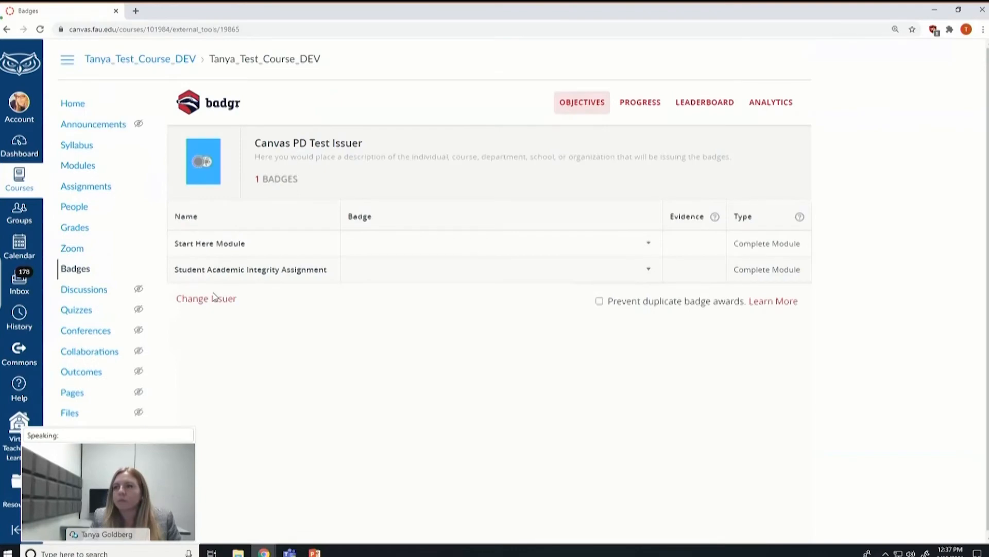
left_click(650, 270)
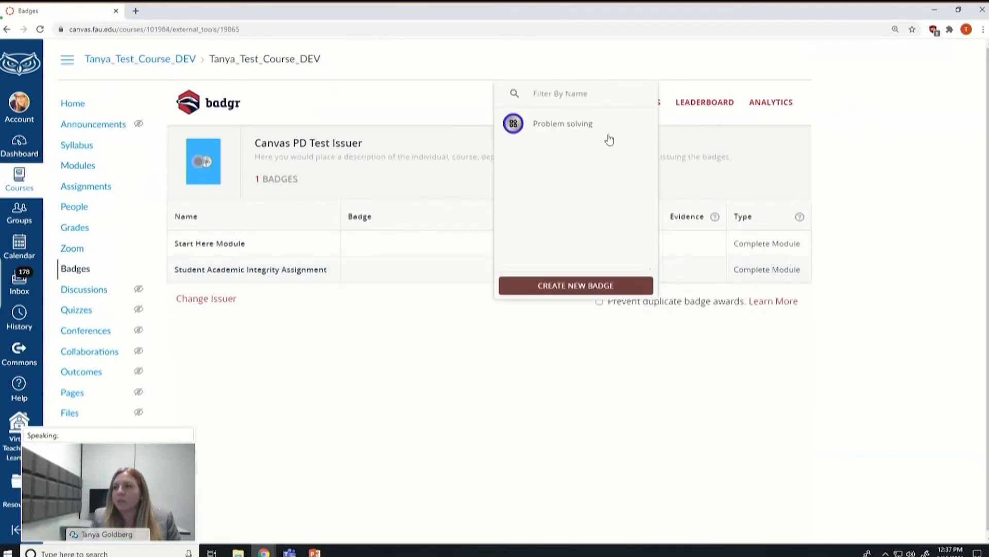
left_click(551, 126)
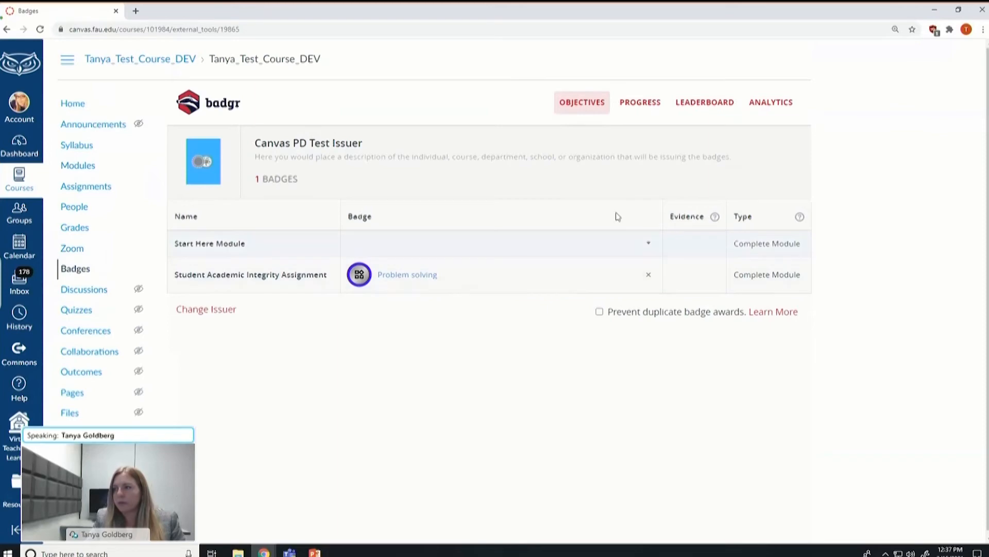
Examine the new badge form for the Start Here Module and the shape and color choices in Badge Studio
left_click(647, 245)
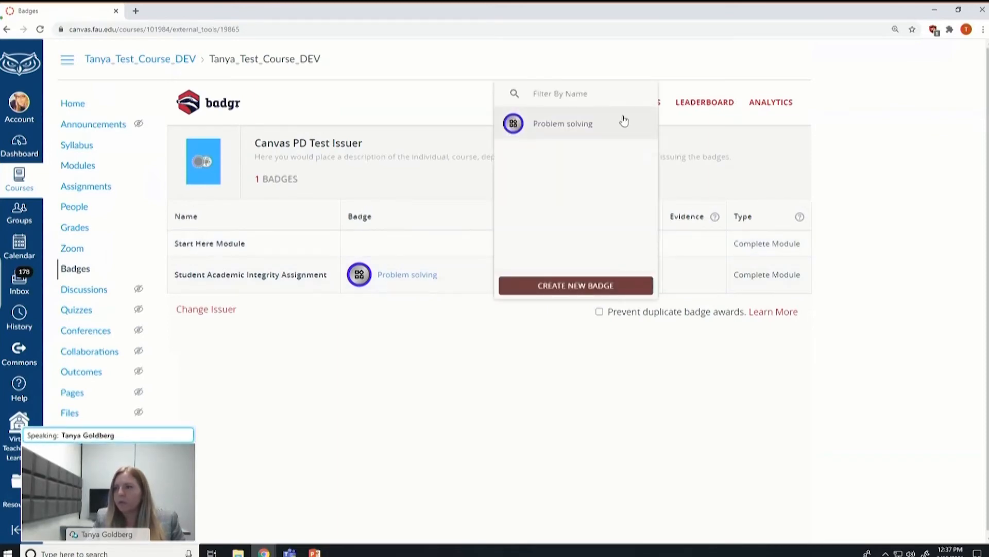
left_click(579, 287)
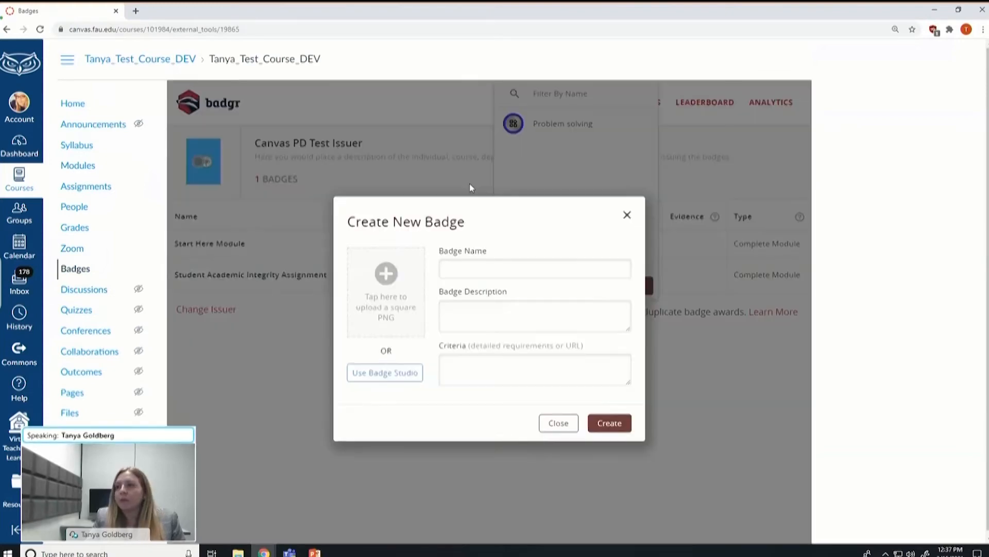
left_click(379, 379)
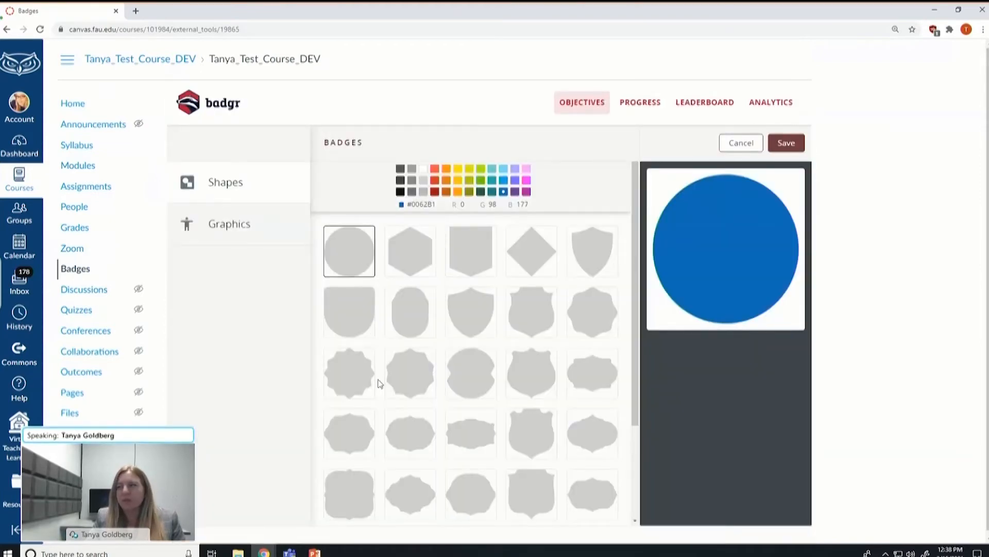
scroll(519, 294, "down", 5)
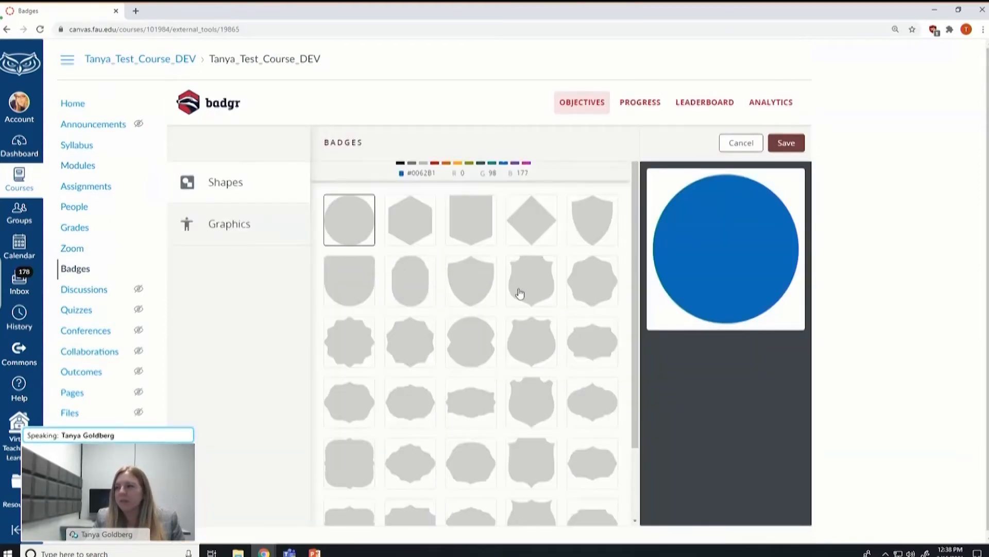
scroll(520, 297, "up", 5)
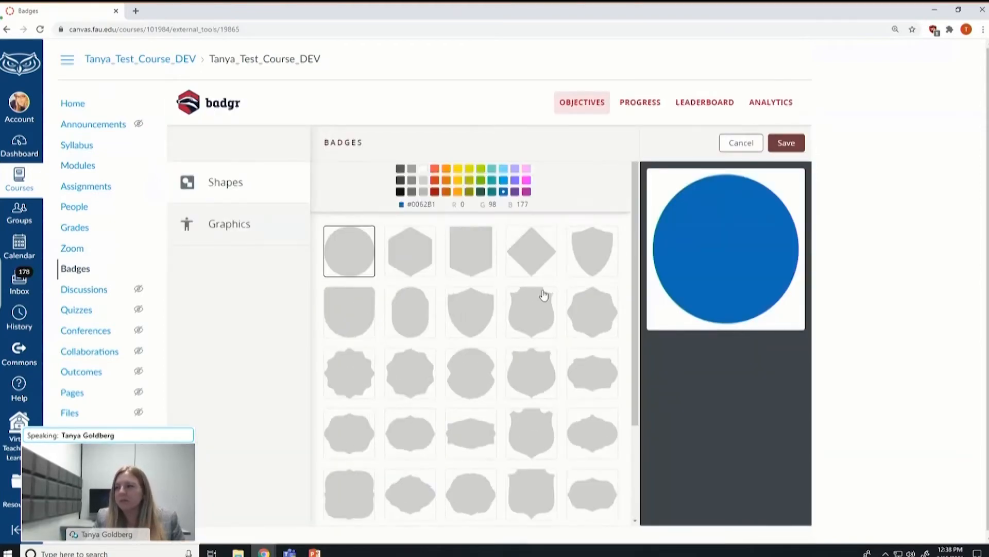
left_click(746, 148)
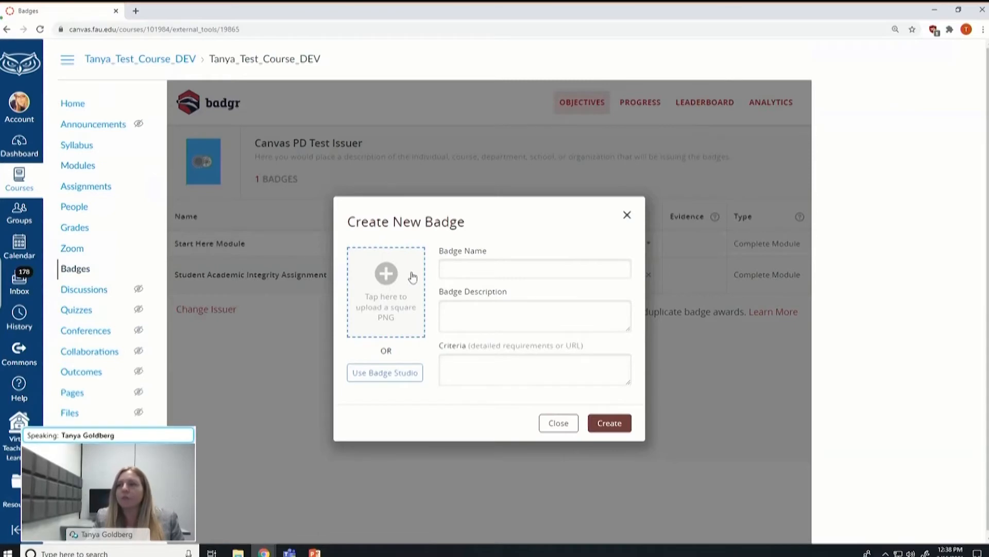
left_click(627, 216)
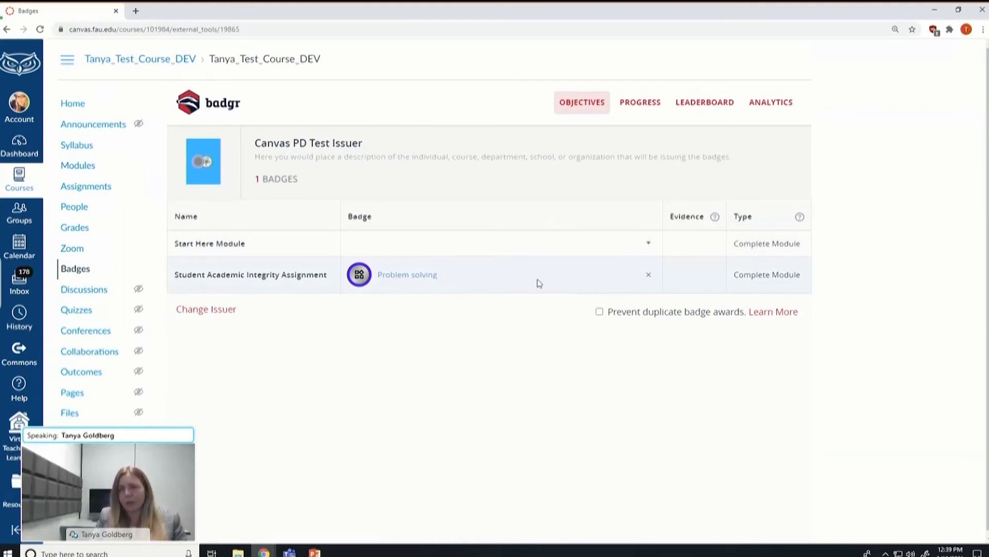
left_click(650, 240)
left_click(581, 290)
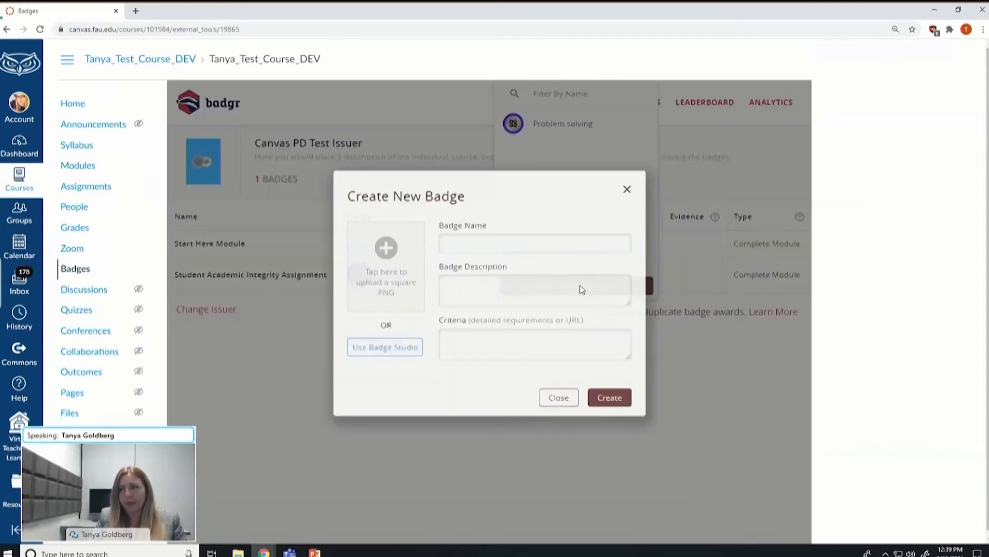
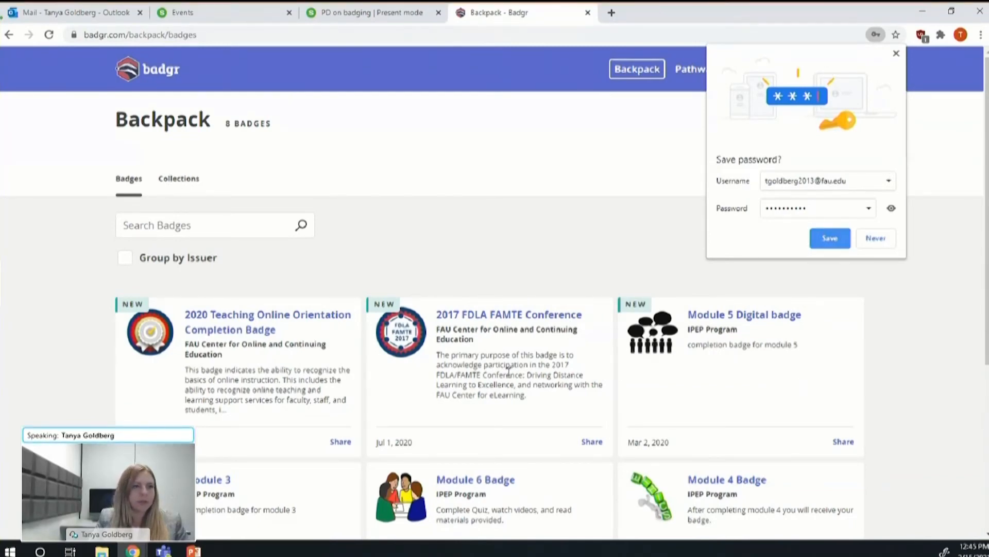
Look over the Backpack badges and view the link and social sharing options for the 2020 Teaching Online Orientation Completion Badge
scroll(565, 315, "down", 1)
scroll(565, 315, "down", 2)
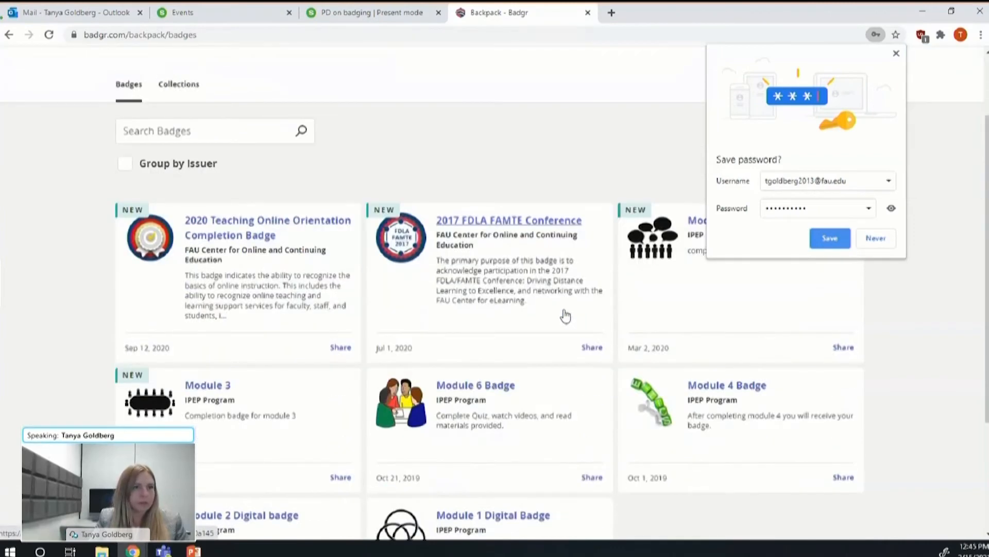
scroll(565, 316, "up", 3)
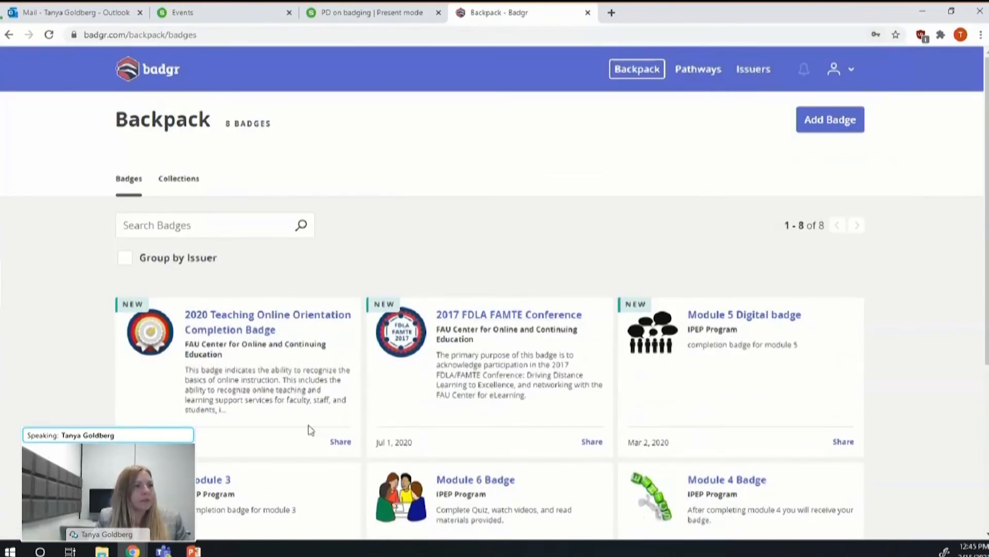
left_click(340, 442)
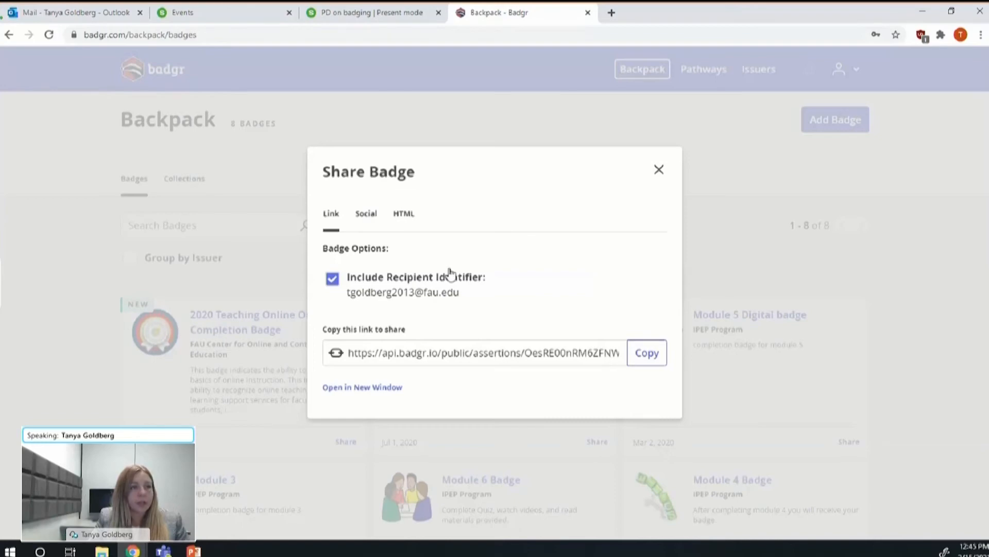
left_click(368, 221)
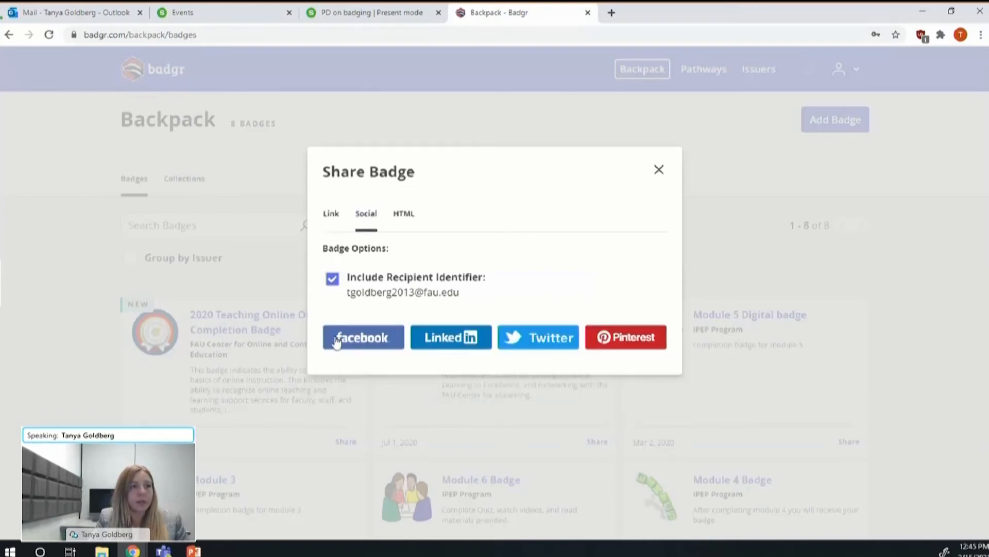
Examine the HTML sharing option's card preview and embed code for the orientation badge, and close the sharing dialog
left_click(405, 220)
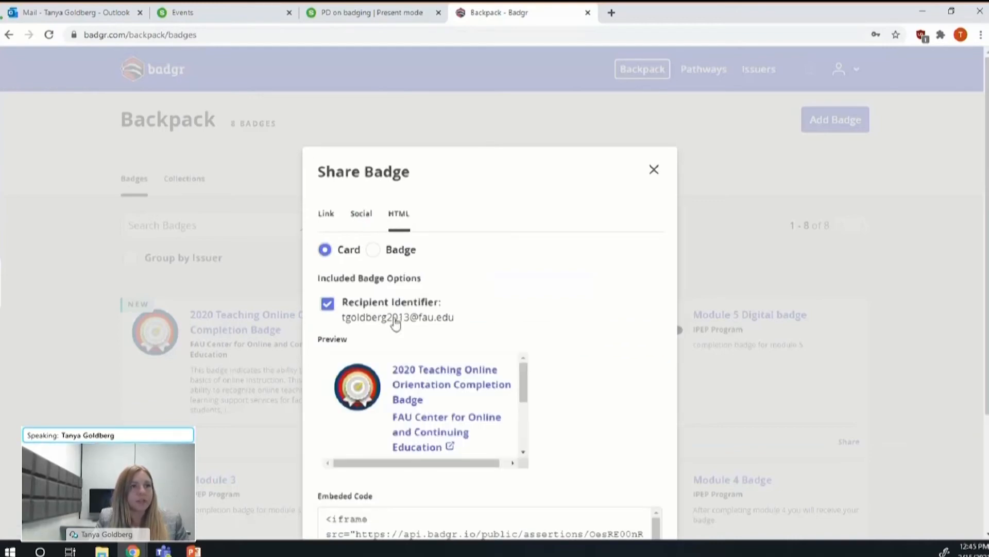
scroll(545, 407, "down", 3)
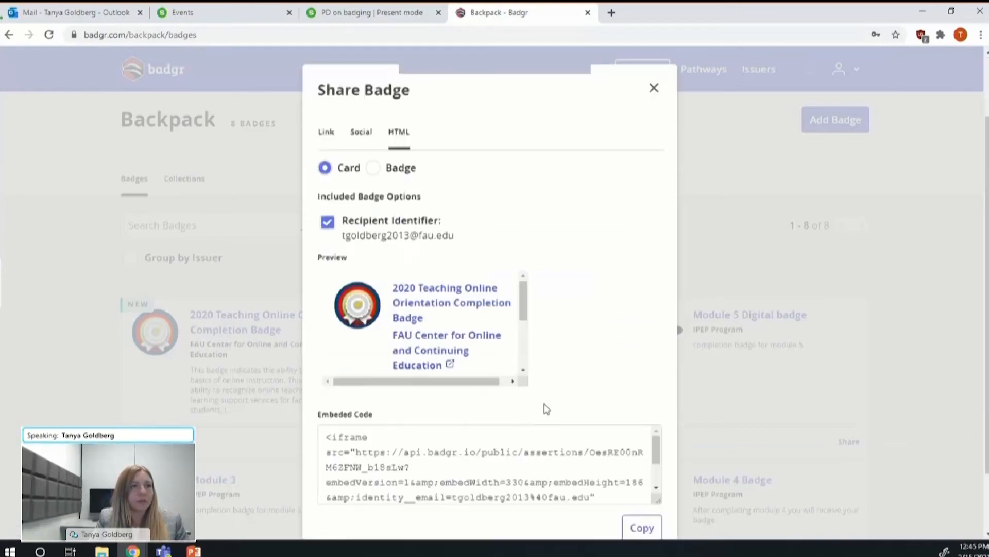
mouse_move(655, 419)
left_mouse_down()
mouse_move(656, 436)
mouse_move(656, 414)
left_mouse_up()
mouse_move(523, 263)
left_mouse_down()
mouse_move(527, 289)
mouse_move(524, 280)
left_mouse_up()
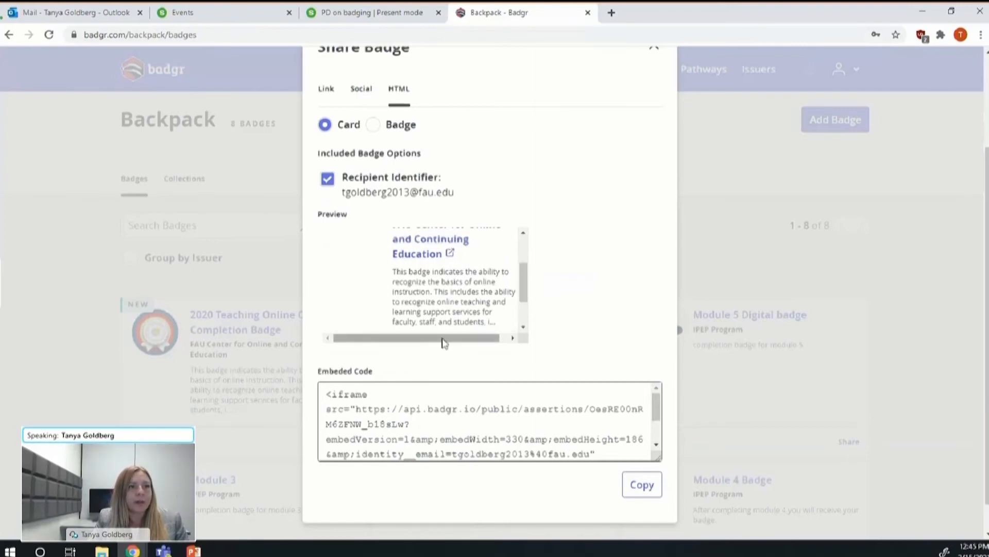
left_click_drag(441, 342, 455, 342)
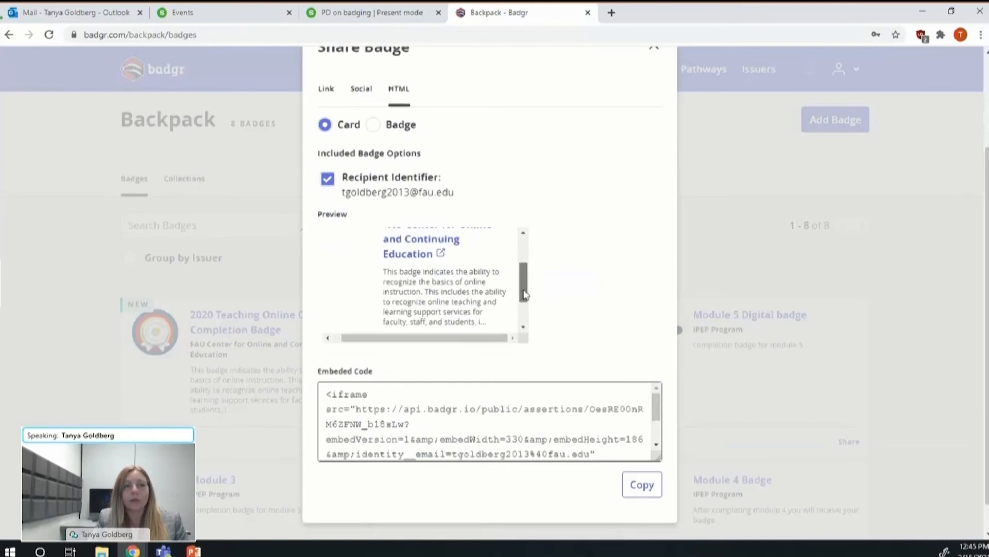
scroll(520, 294, "down", 2)
scroll(524, 298, "up", 2)
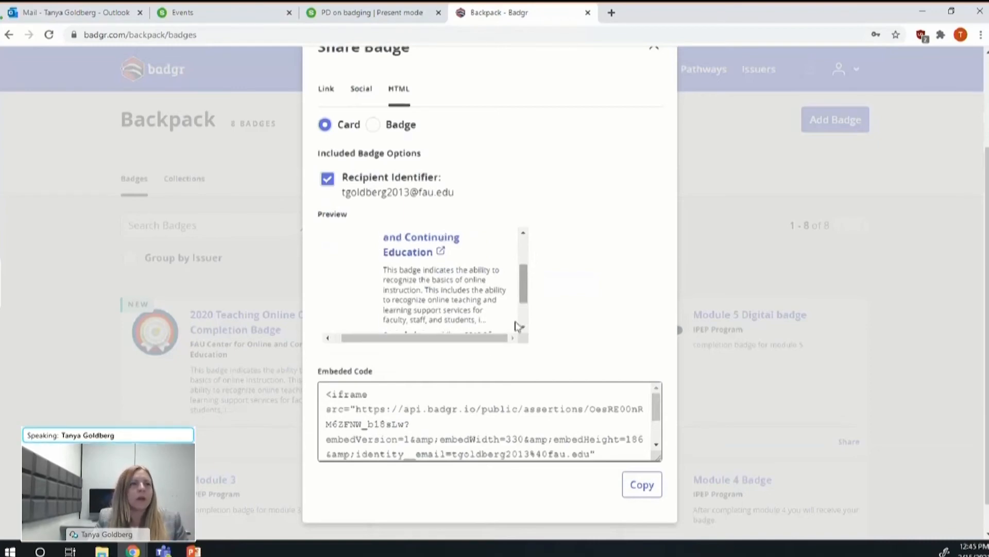
left_click_drag(522, 296, 521, 250)
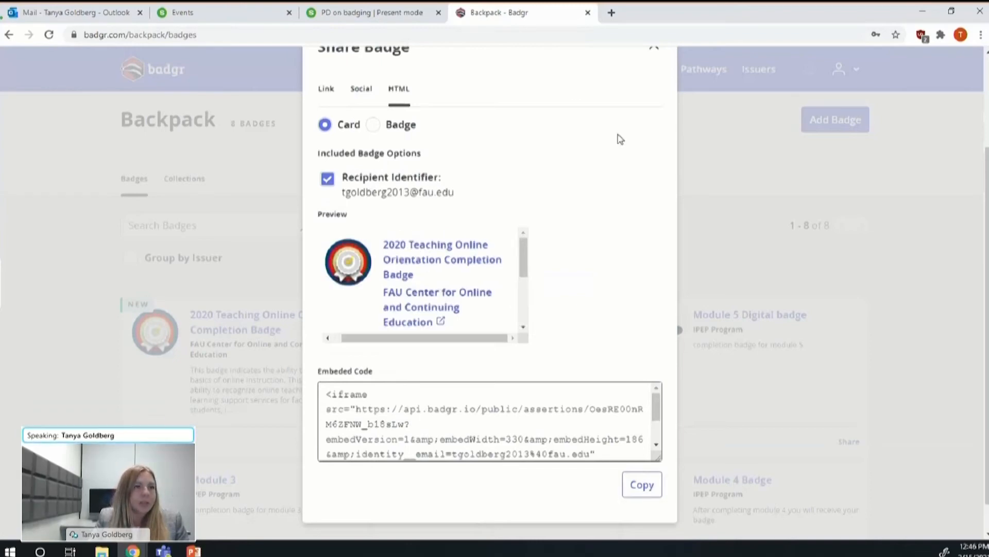
scroll(636, 125, "up", 3)
left_click(655, 169)
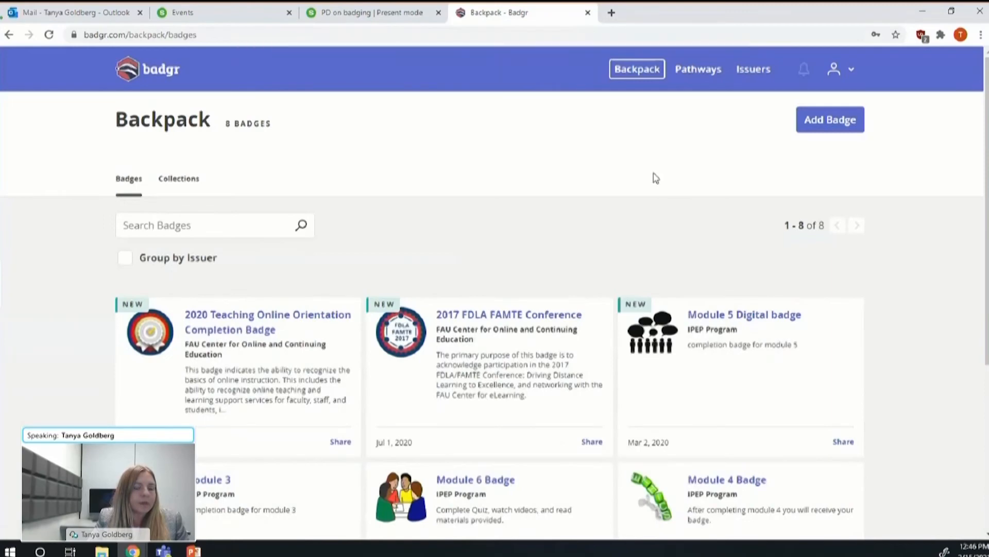